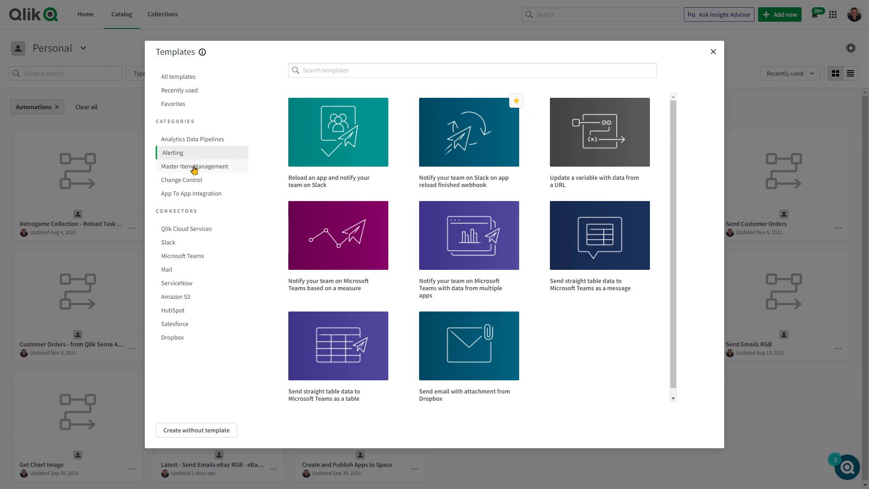
left_click(189, 107)
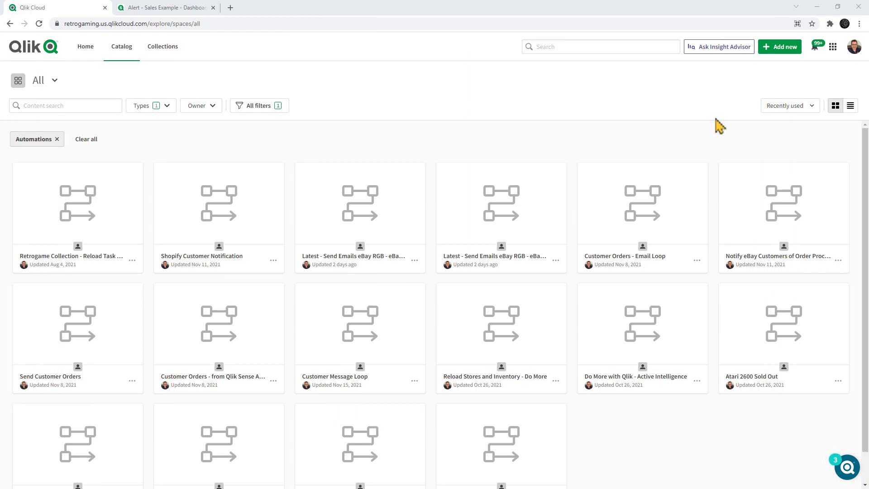
left_click(166, 110)
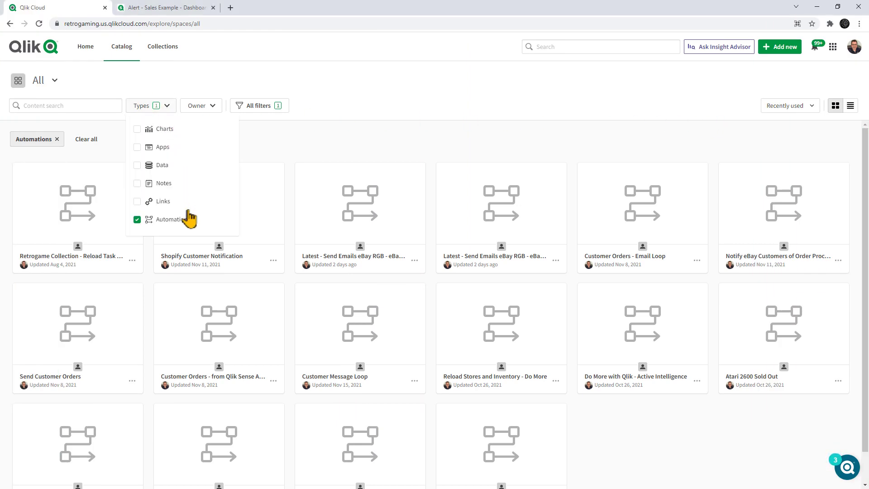
left_click(298, 150)
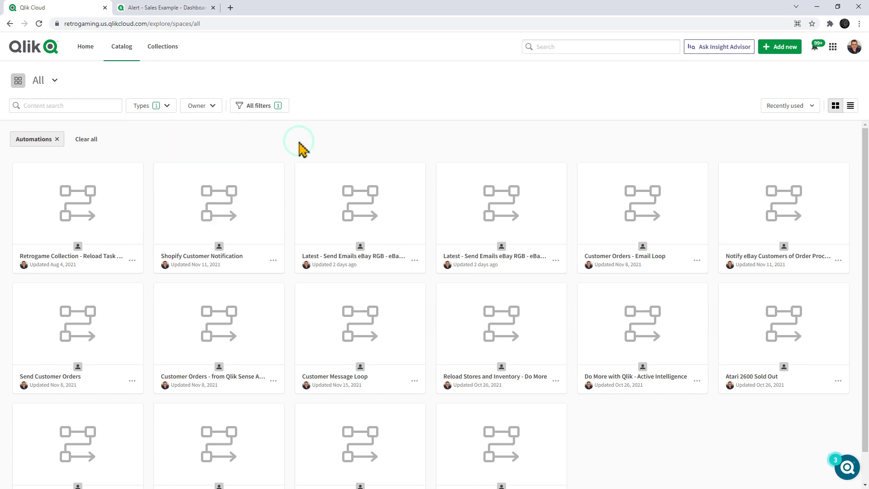
- Switch the catalog to the App Auotmations space and start a new automation there
left_click(55, 81)
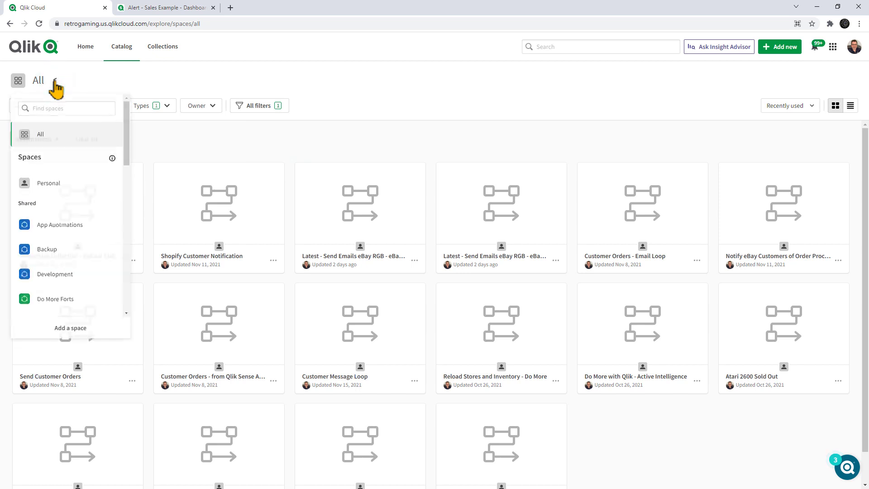
left_click(77, 231)
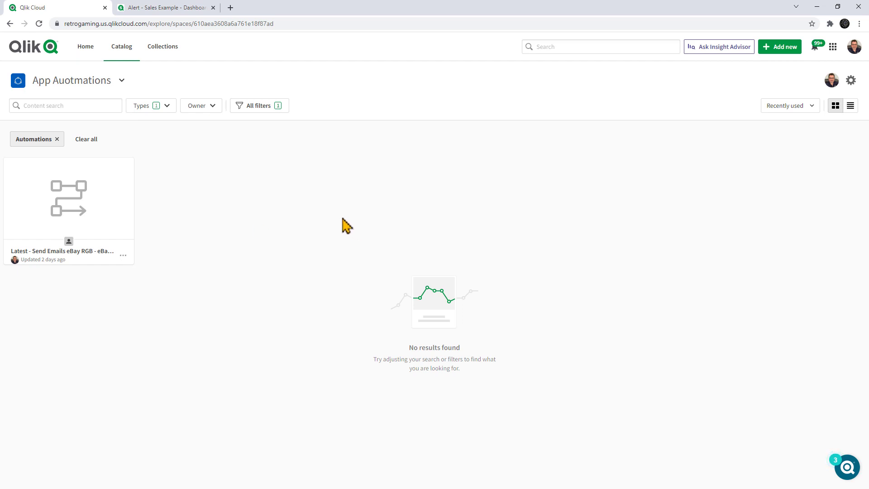
left_click(795, 54)
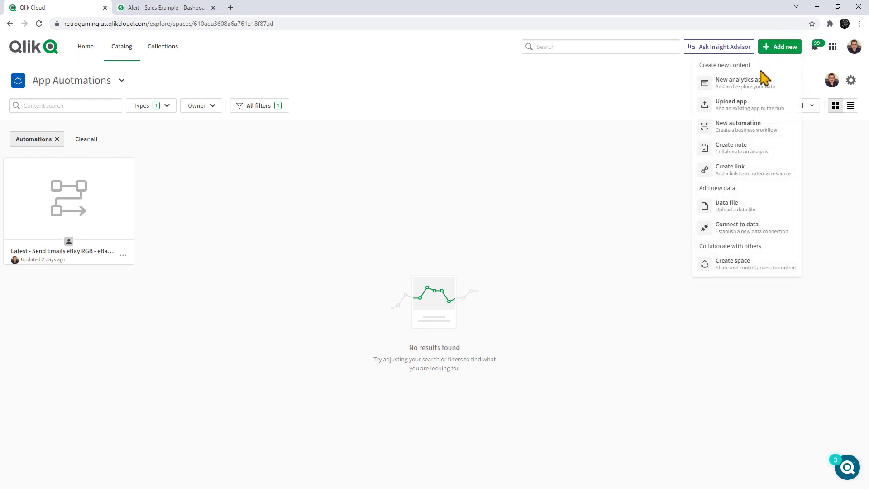
left_click(740, 130)
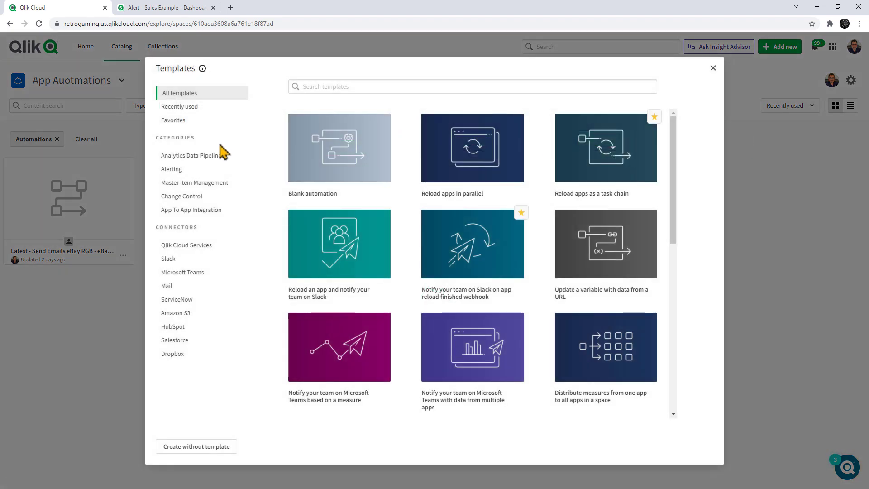
- Browse the automation templates by category and connector, including Analytics Data Pipelines, Alerting, Qlik Cloud Services, Slack and ServiceNow
left_click(675, 174)
left_click_drag(675, 174, 704, 152)
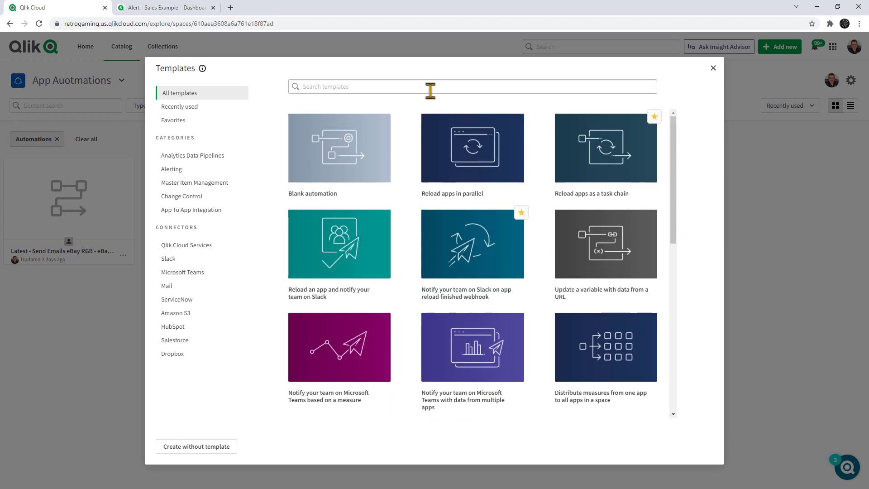
left_click(408, 86)
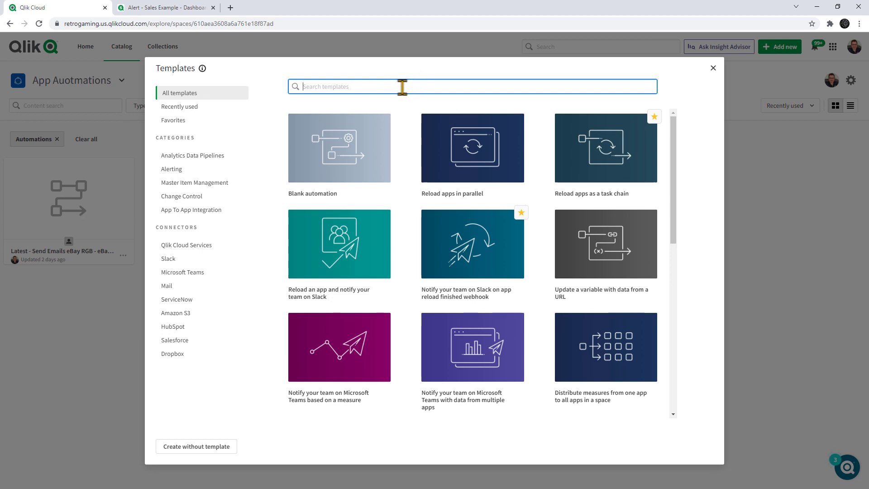
left_click(198, 159)
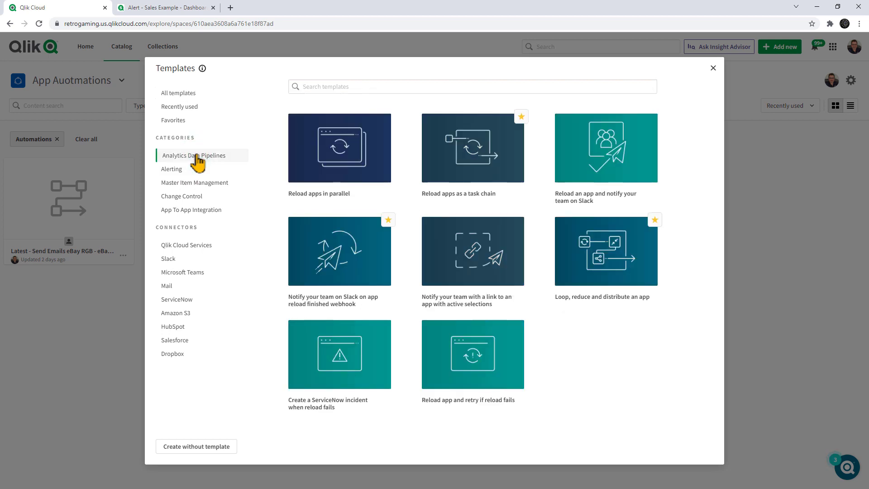
left_click(182, 174)
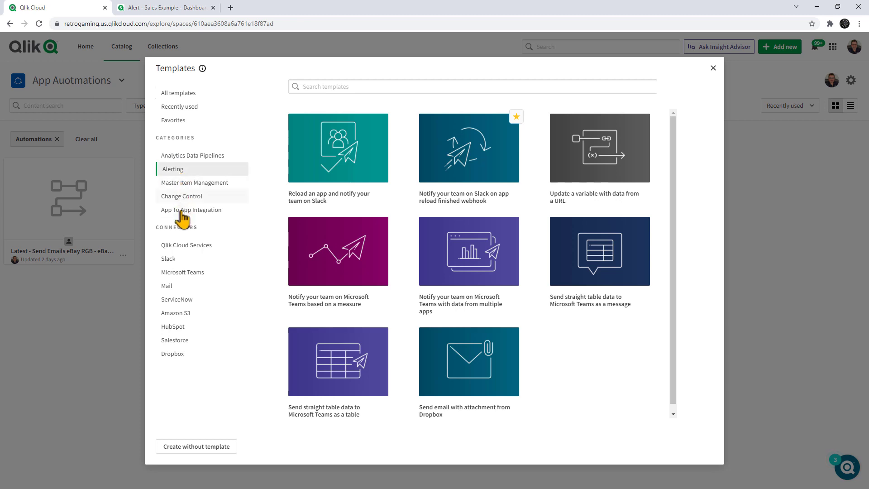
left_click(178, 248)
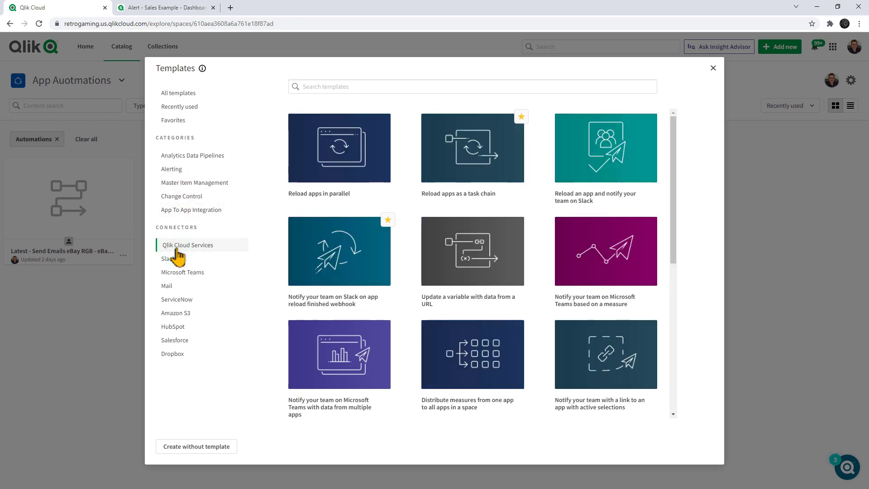
left_click(174, 260)
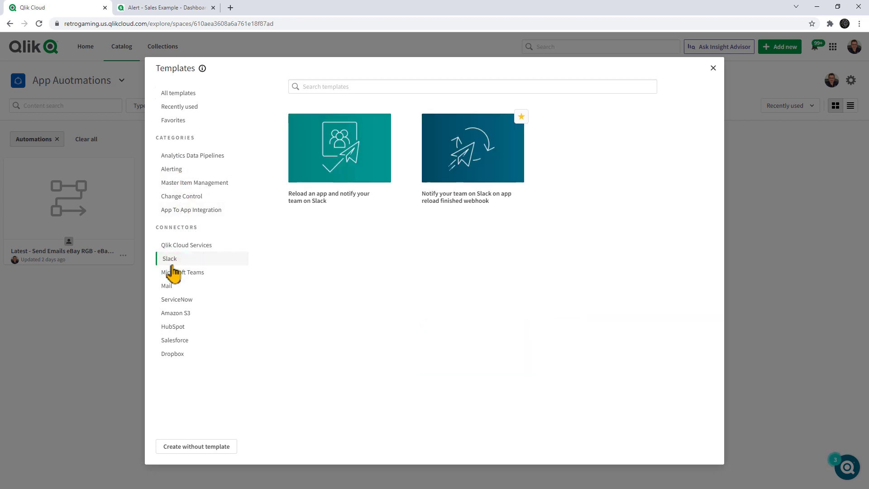
left_click(172, 301)
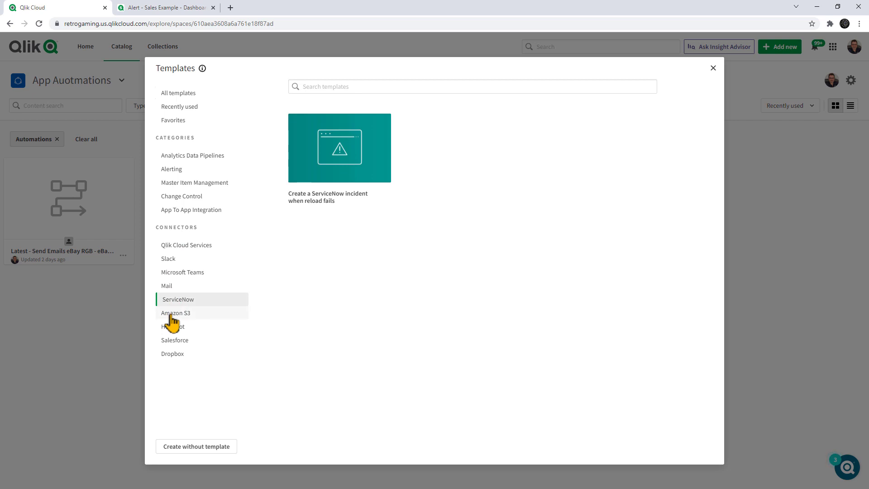
- Review the "Reload an app and notify your team on Slack" template under Analytics Data Pipelines and create the automation from it
left_click(184, 158)
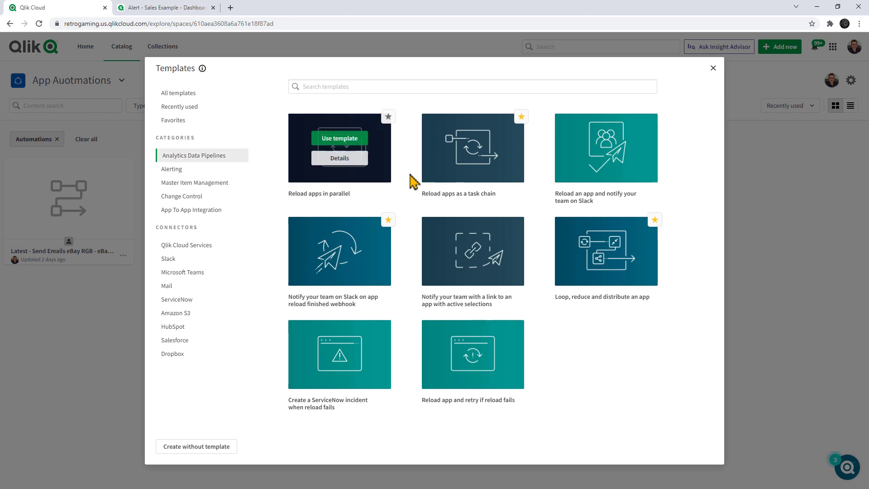
mouse_move(613, 183)
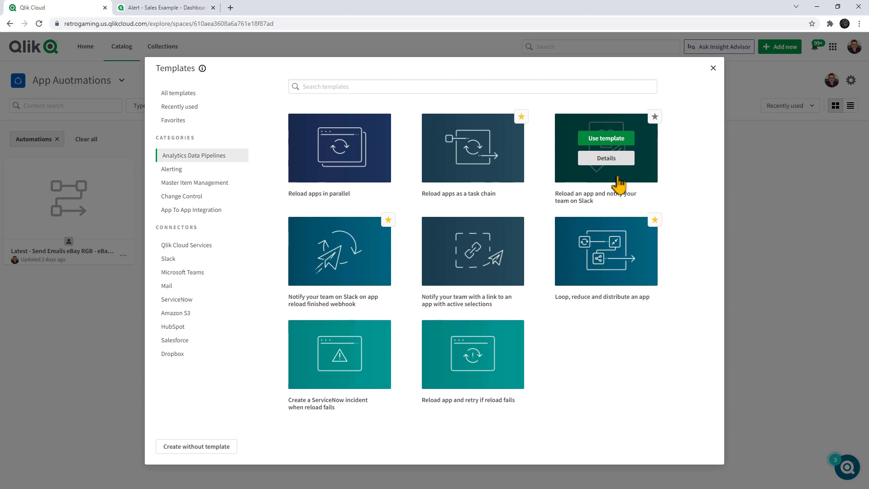
left_click(622, 158)
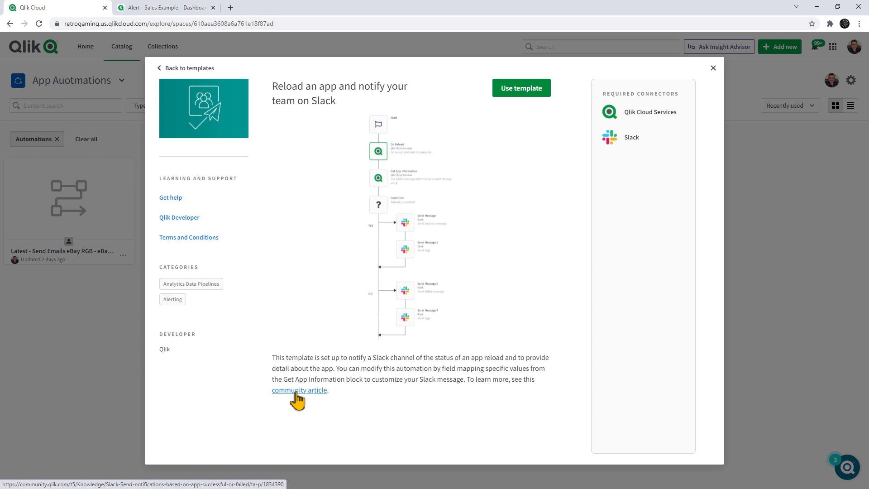
left_click(531, 90)
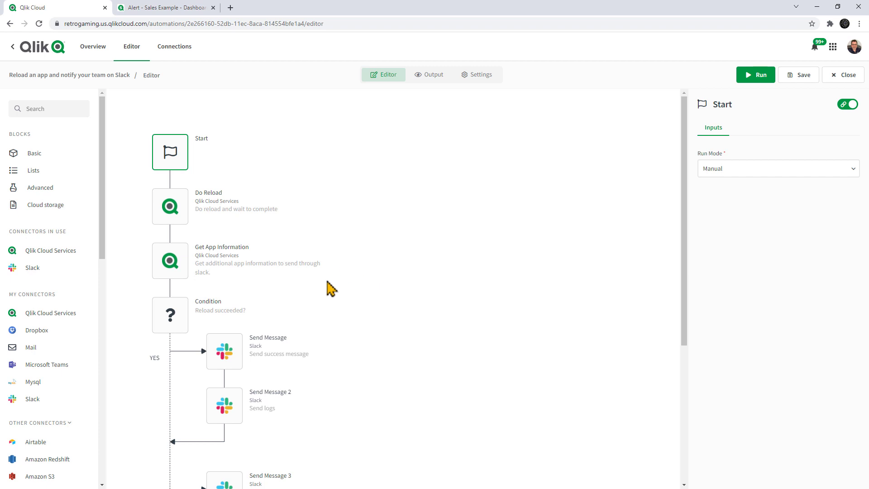
- Examine the Send Message block's Slack connection, the Start block's run modes and the available Qlik Cloud Services blocks
left_click(231, 342)
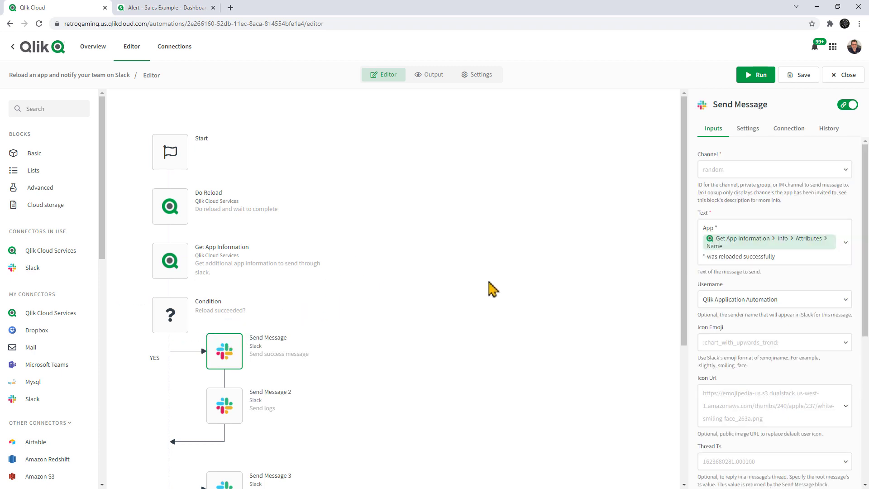
left_click(787, 132)
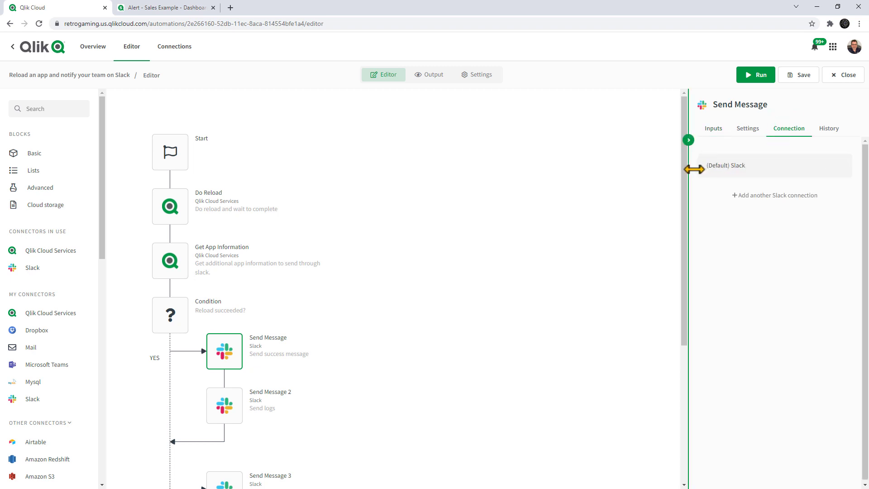
left_click(167, 158)
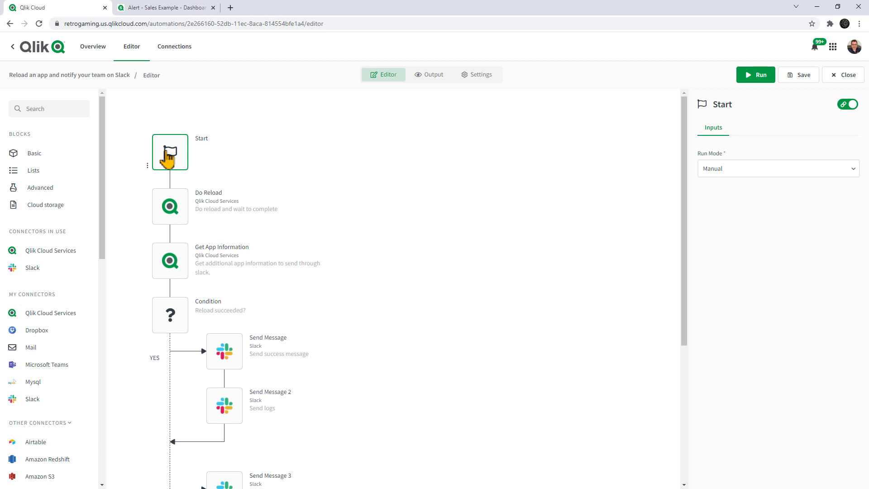
left_click(761, 174)
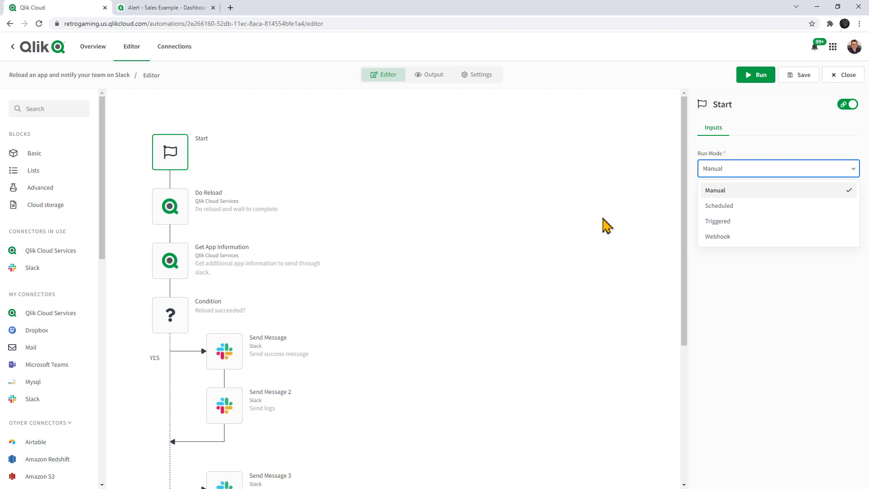
left_click(586, 219)
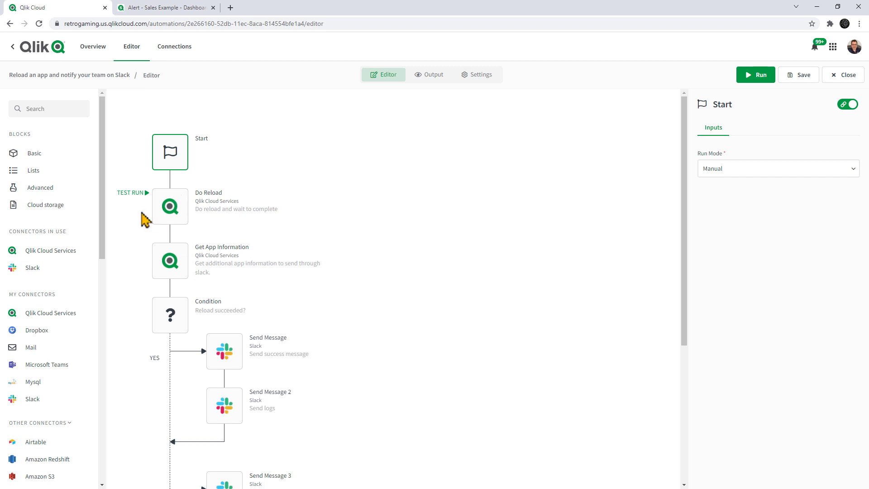
left_click(69, 254)
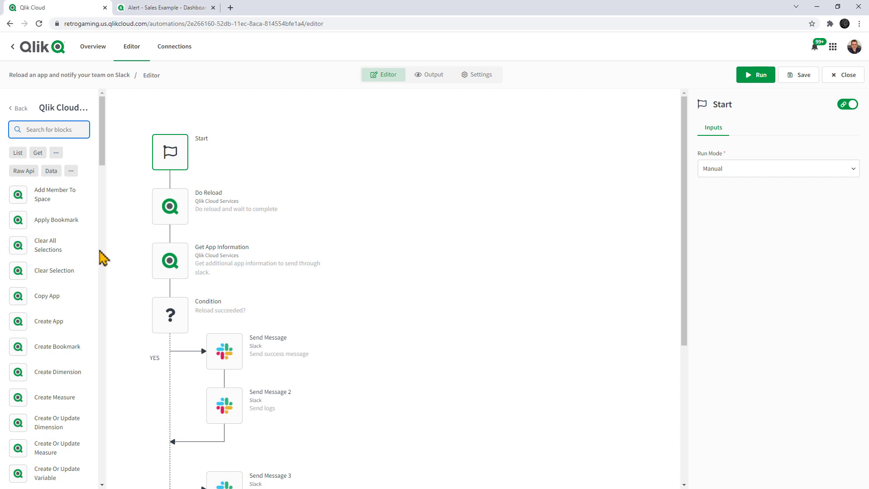
- Look up the Alert - Sales Example app and set it as the Do Reload block's App Id
left_click(177, 217)
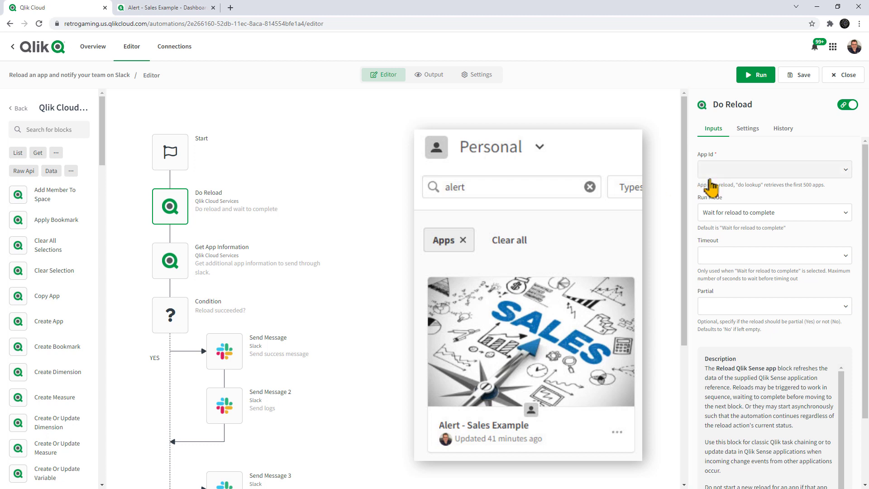
left_click(760, 171)
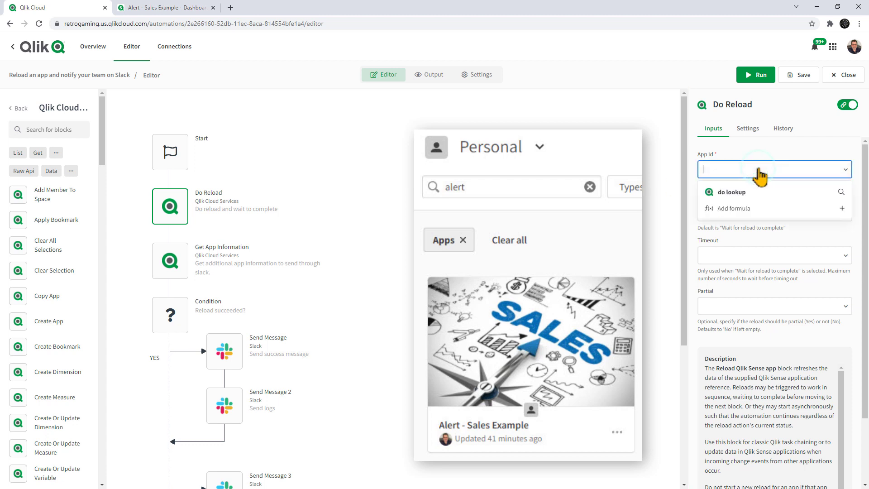
left_click(754, 194)
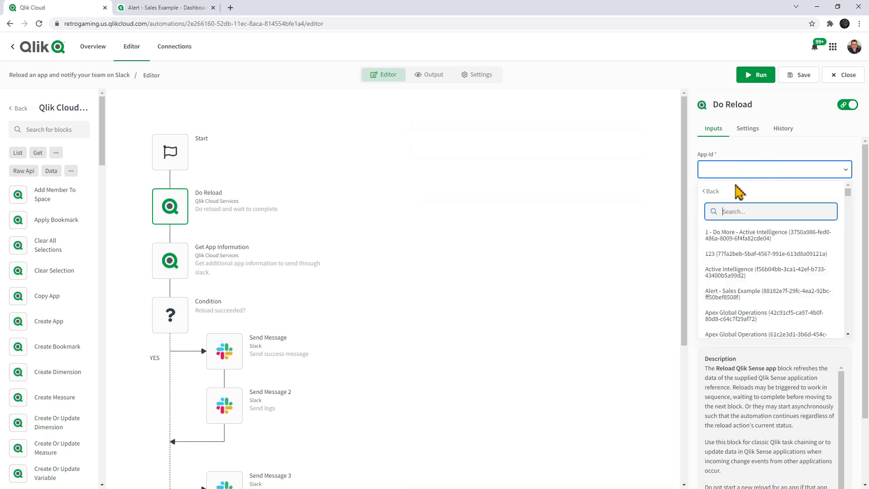
type("Alert")
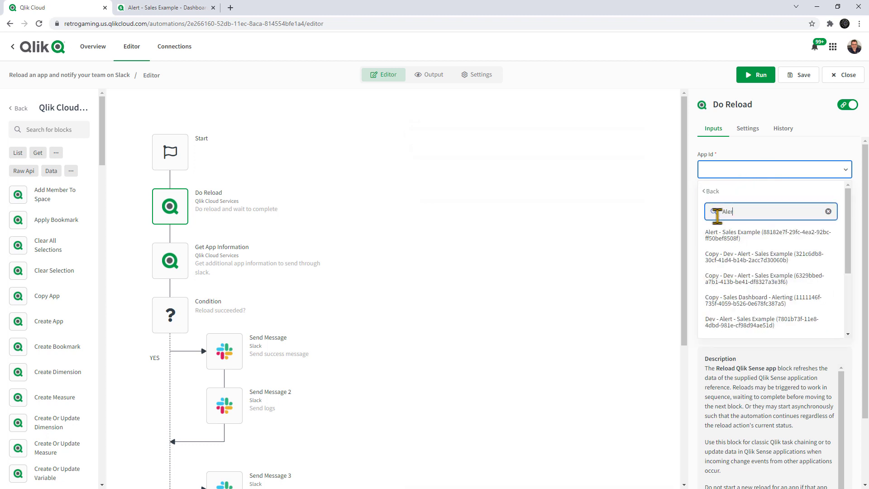
left_click(725, 240)
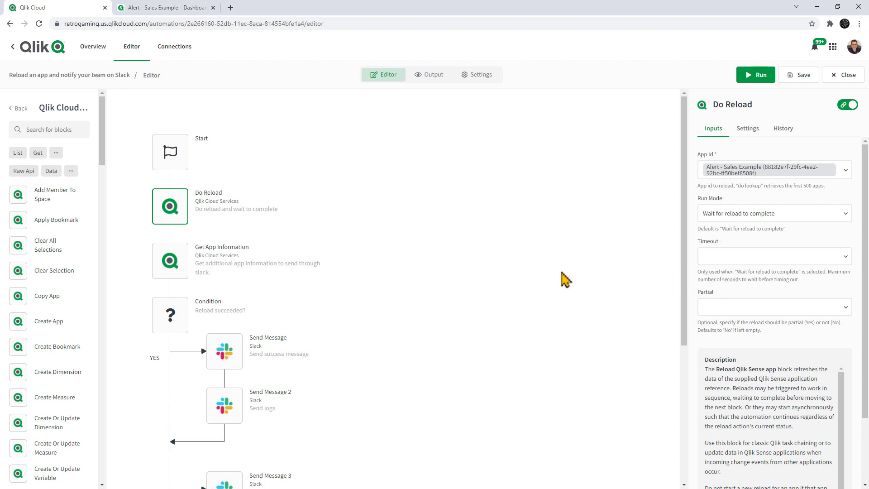
- Review the inputs of the Get App Information block and the reload status Condition block
left_click(184, 252)
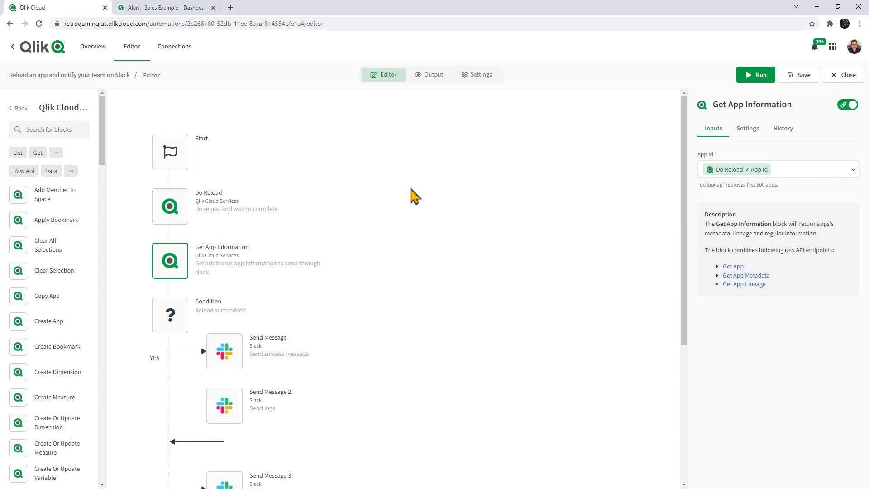
left_click(183, 316)
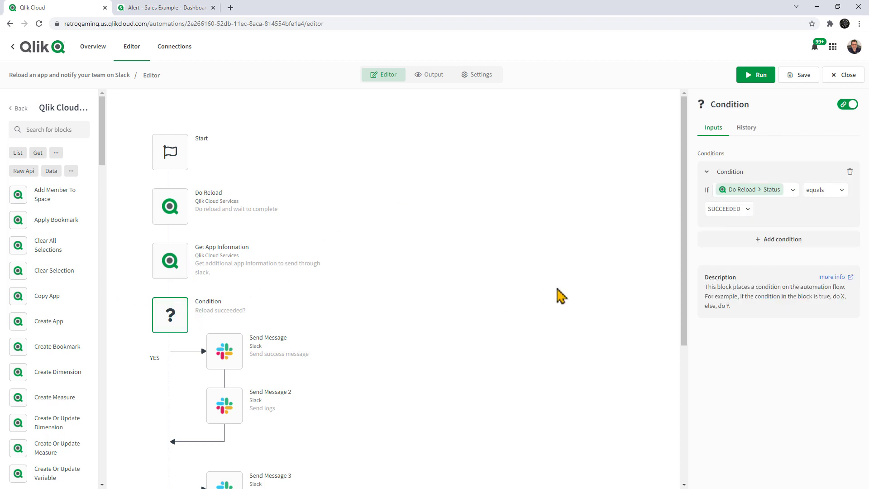
scroll(602, 260, "down", 1)
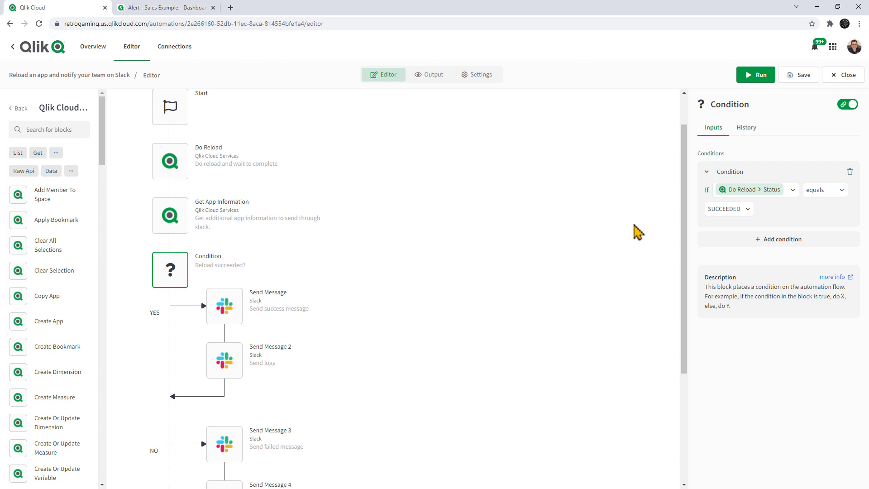
- Look up the Slack channels for the success Send Message block, set its Channel to domore and review its remaining inputs
left_click(238, 312)
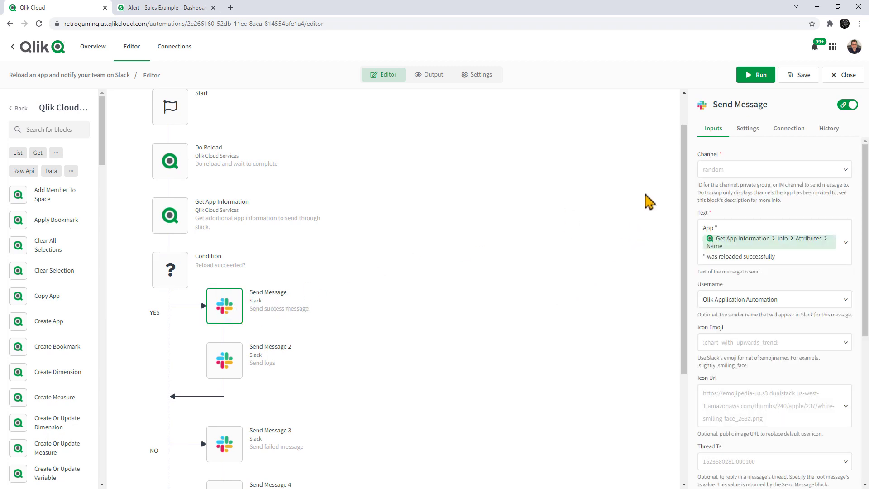
left_click(731, 172)
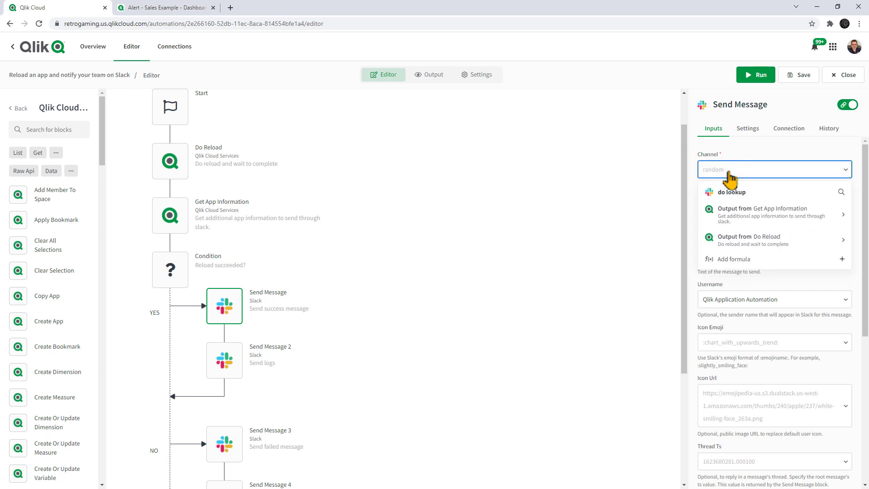
left_click(739, 192)
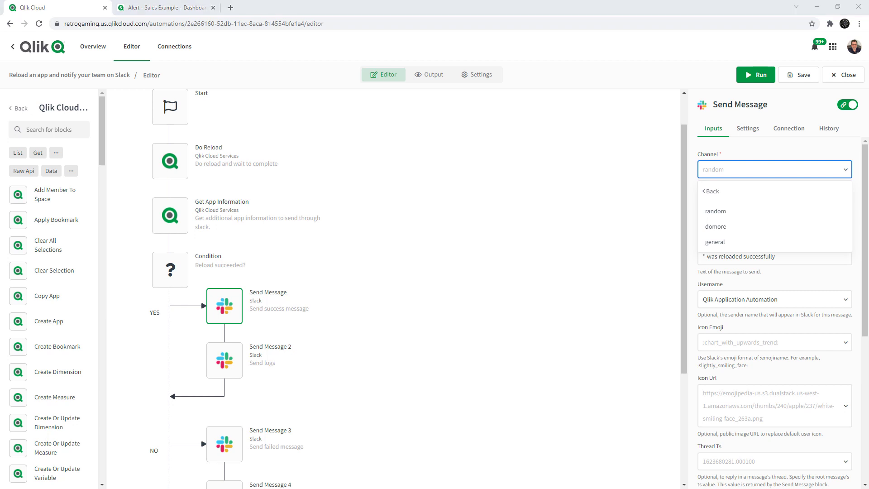
key("alt+Tab")
left_click_drag(374, 116, 473, 113)
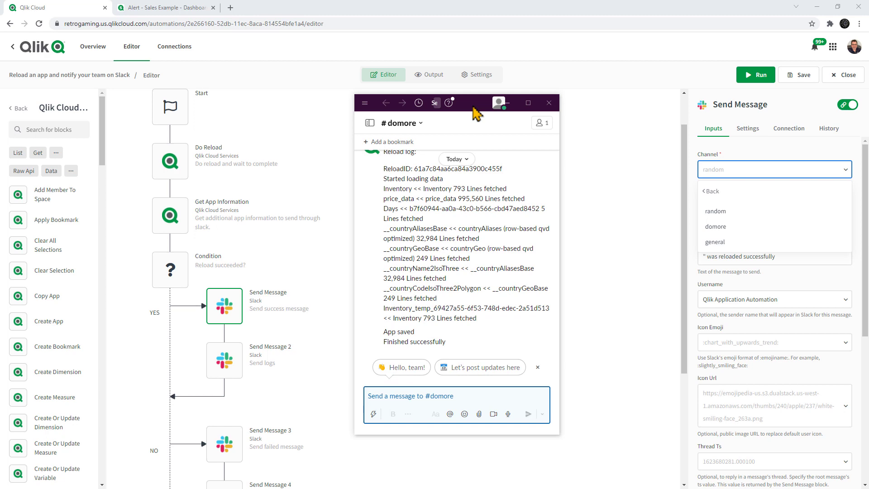
left_click_drag(475, 113, 345, 109)
key("alt+Tab")
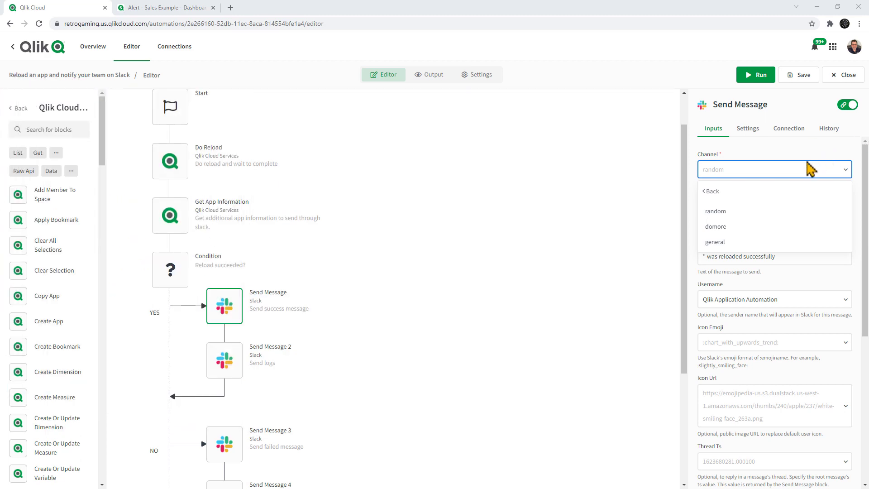
left_click(730, 228)
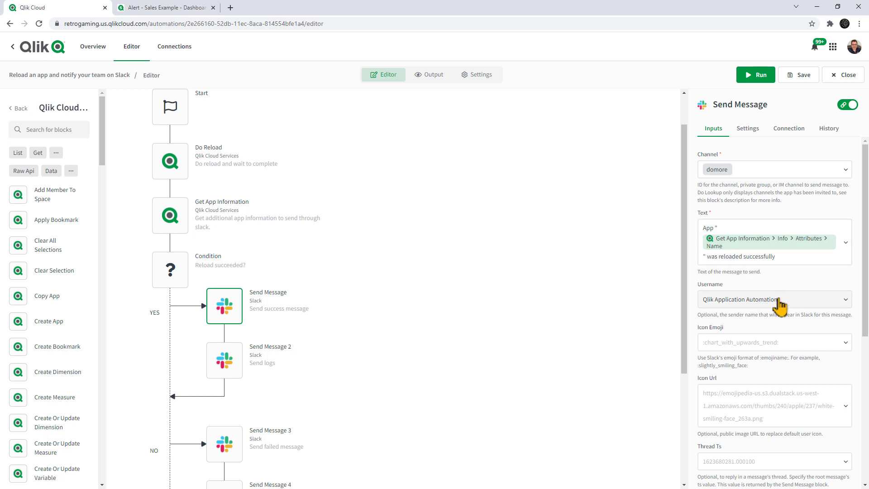
scroll(785, 312, "down", 6)
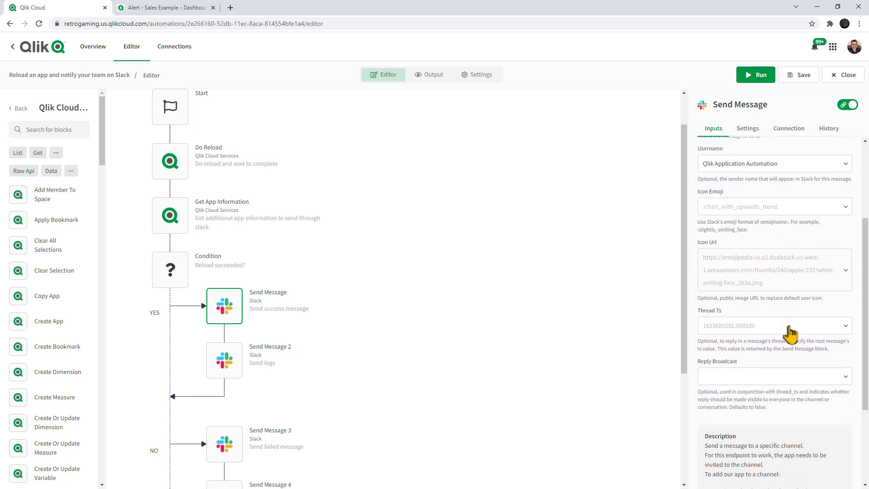
scroll(802, 358, "up", 6)
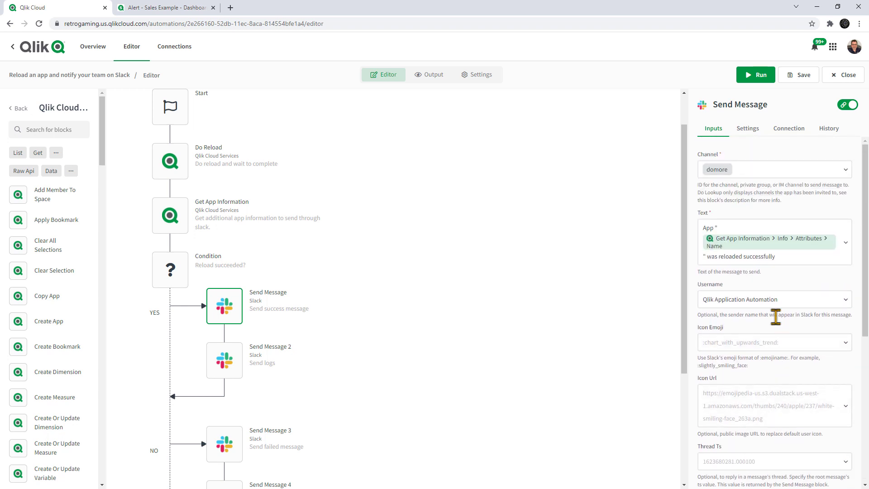
- Review the message inputs of the Send Message 2, Send Message 3 and Send Message 4 blocks
left_click(229, 364)
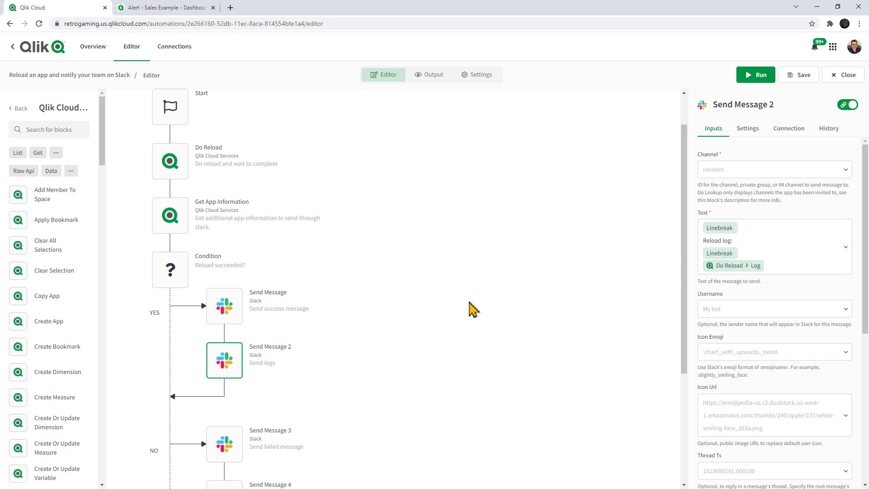
scroll(314, 330, "down", 2)
left_click(230, 367)
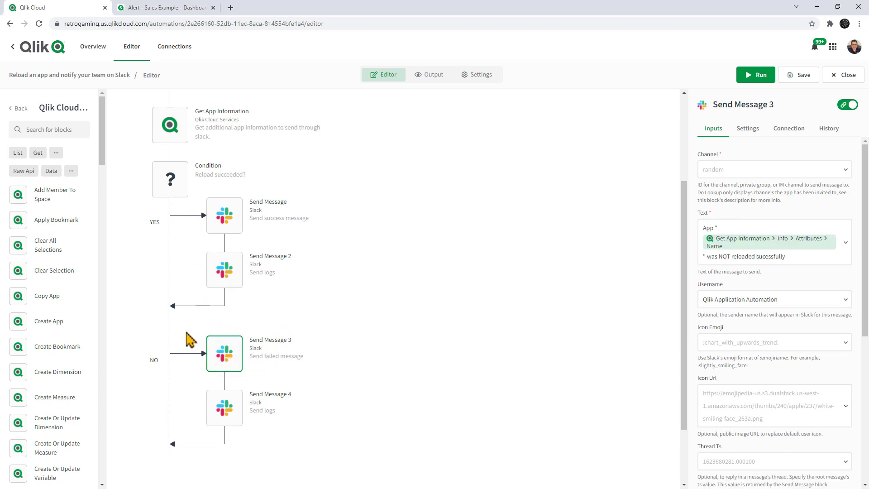
mouse_move(188, 369)
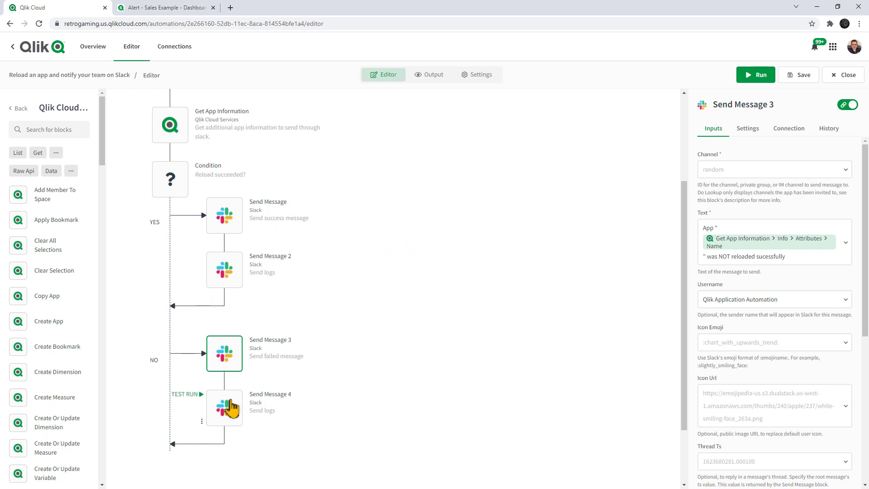
left_click(231, 406)
left_click(234, 365)
left_click(224, 214)
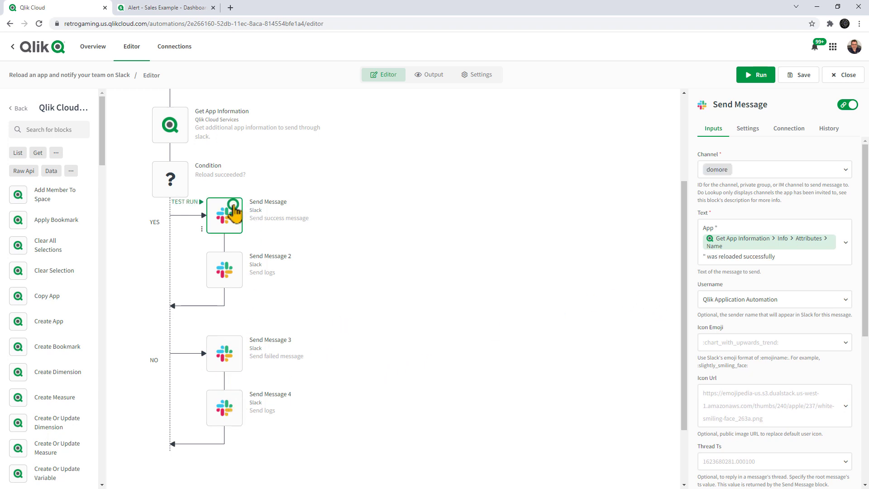
- Look up the channels for the Send Message 2 block and set its Channel to domore
left_click(229, 280)
left_click(717, 173)
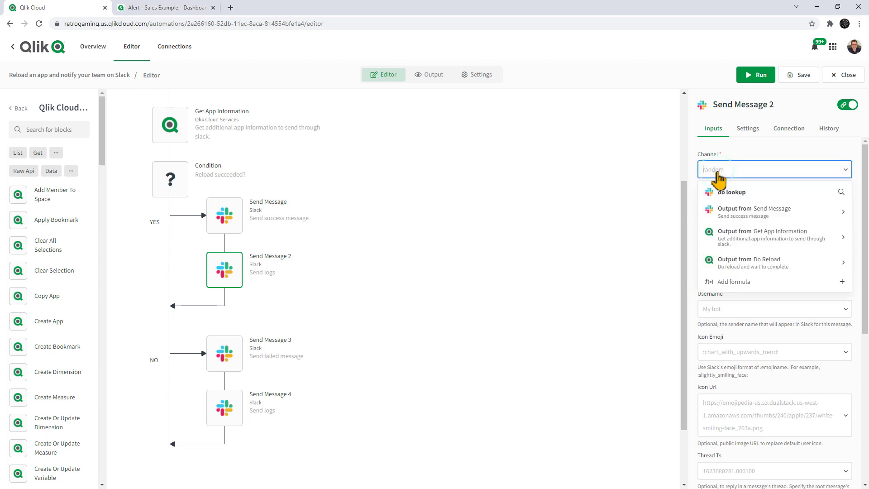
left_click(724, 192)
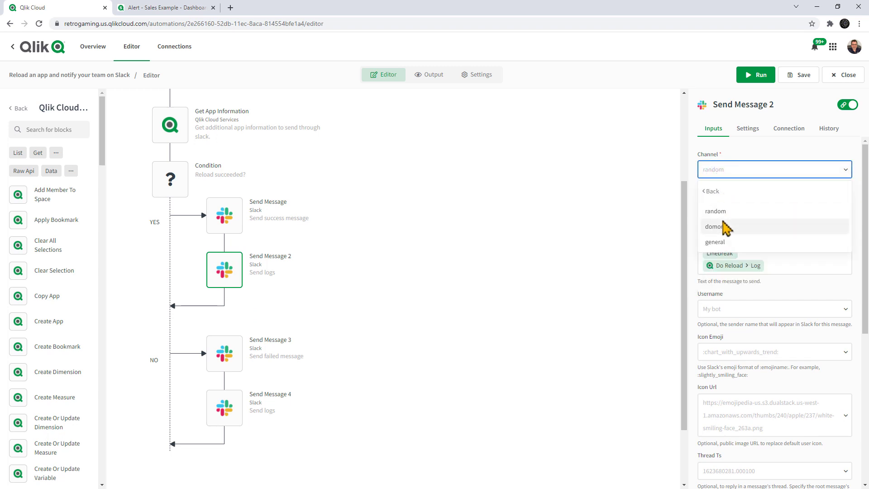
left_click(720, 226)
- Set the Channel of the failure branch's Send Message 3 block to domore using the lookup
left_click(228, 354)
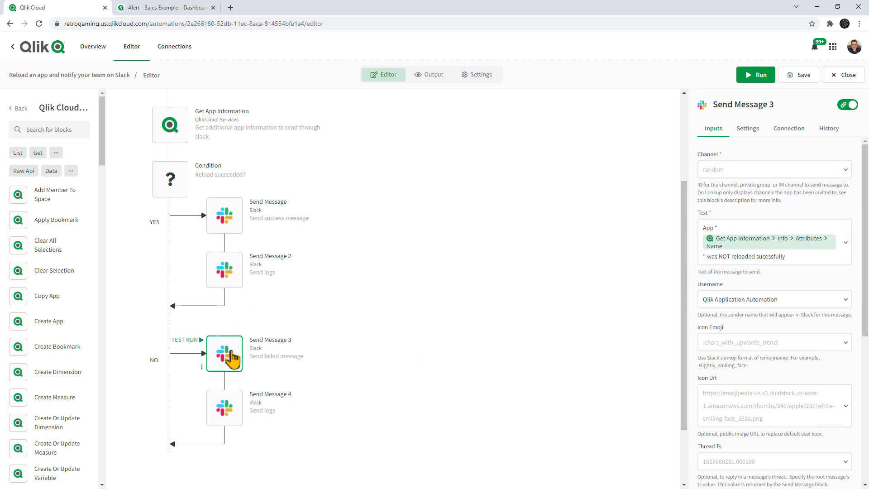
left_click(756, 175)
left_click(740, 195)
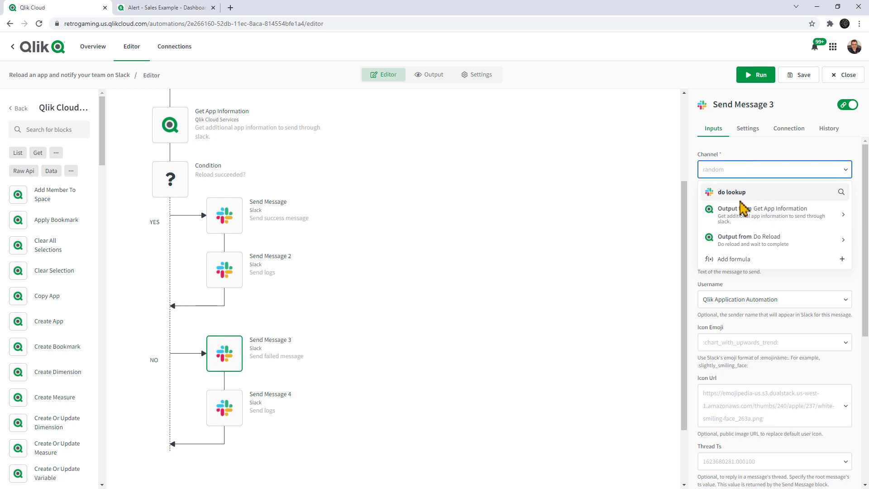
left_click(726, 229)
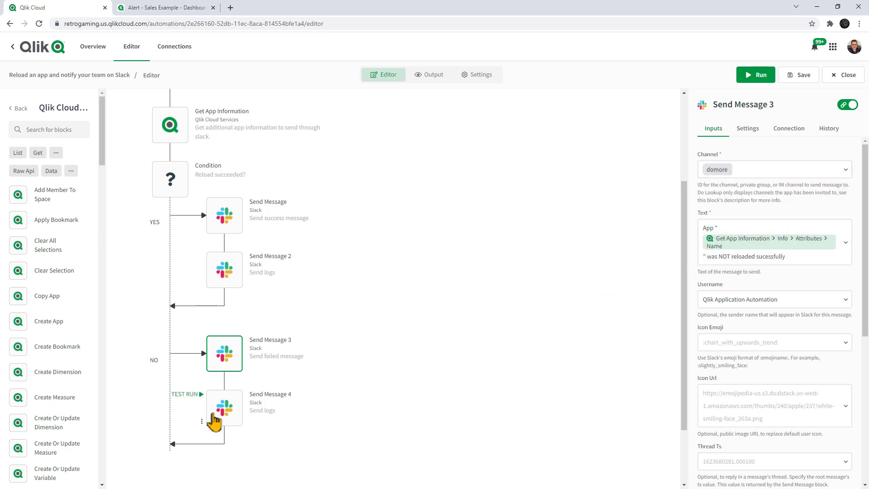
- Set the Send Message 4 block's Channel to domore through the lookup and save the automation
left_click(216, 419)
left_click(744, 171)
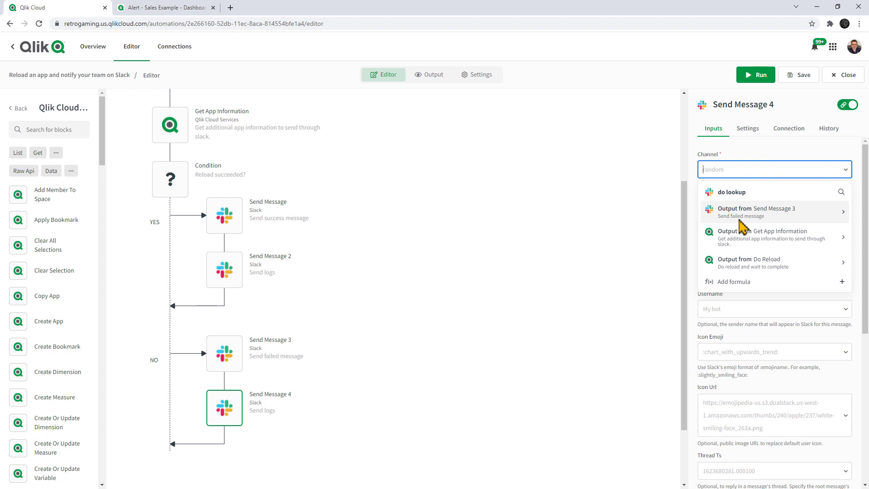
left_click(740, 194)
left_click(727, 228)
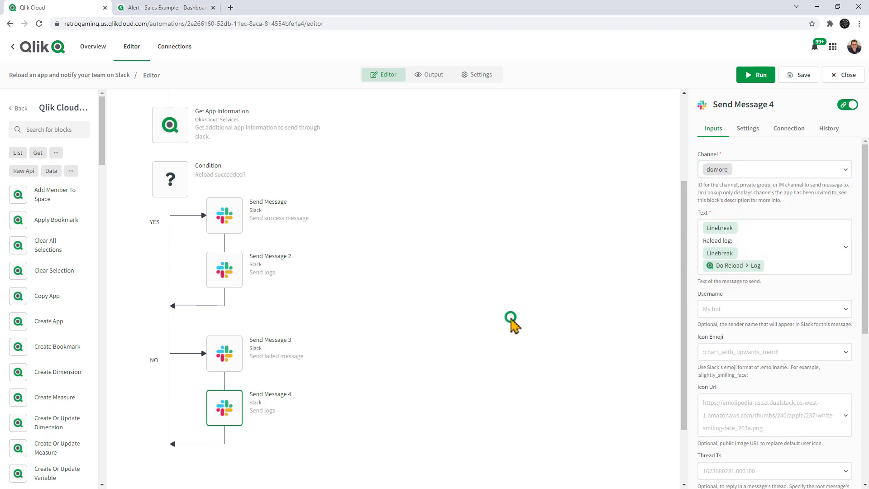
scroll(516, 324, "up", 3)
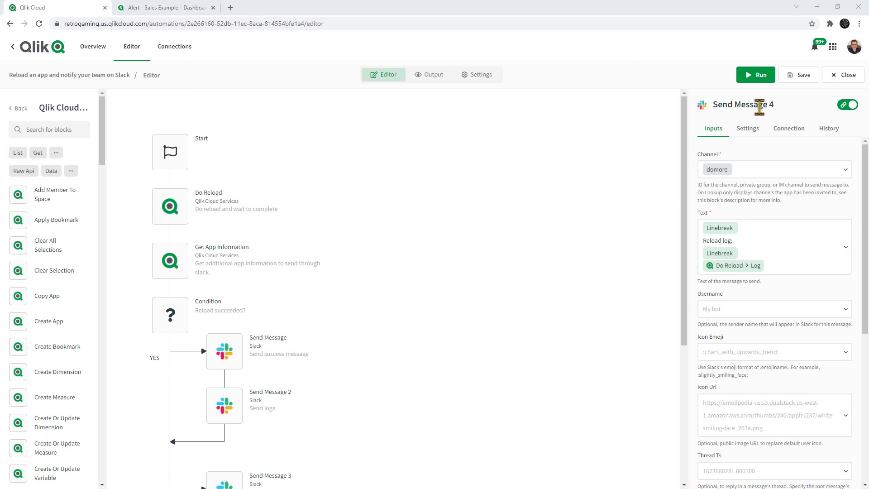
left_click(799, 76)
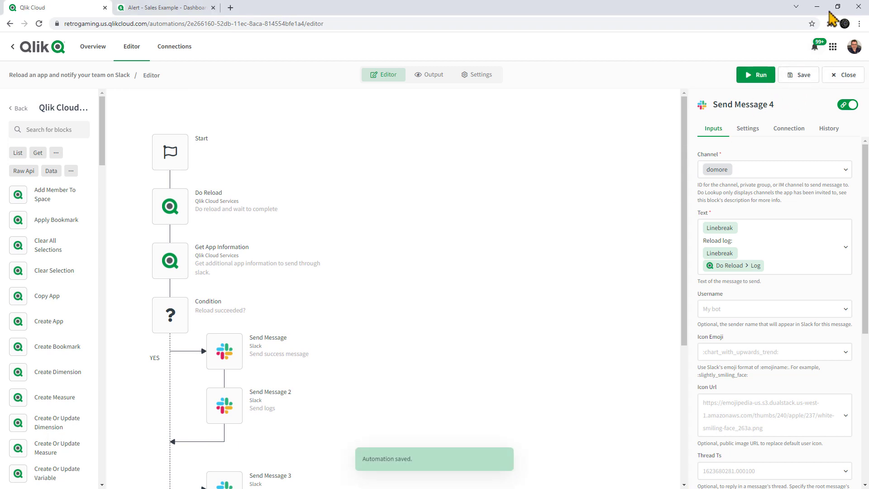
- Restore the browser to a smaller window and split the Alert - Sales Example dashboard into its own window
left_click(837, 6)
left_click_drag(767, 27, 753, 13)
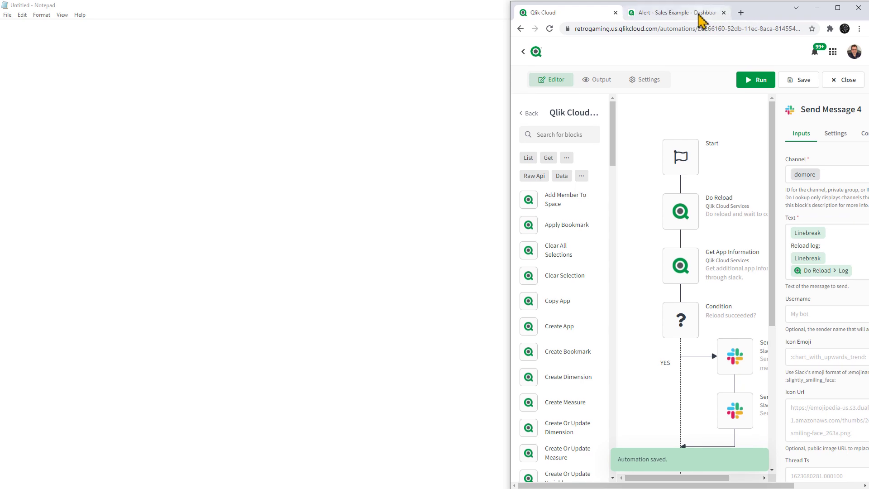
left_click_drag(700, 21, 312, 15)
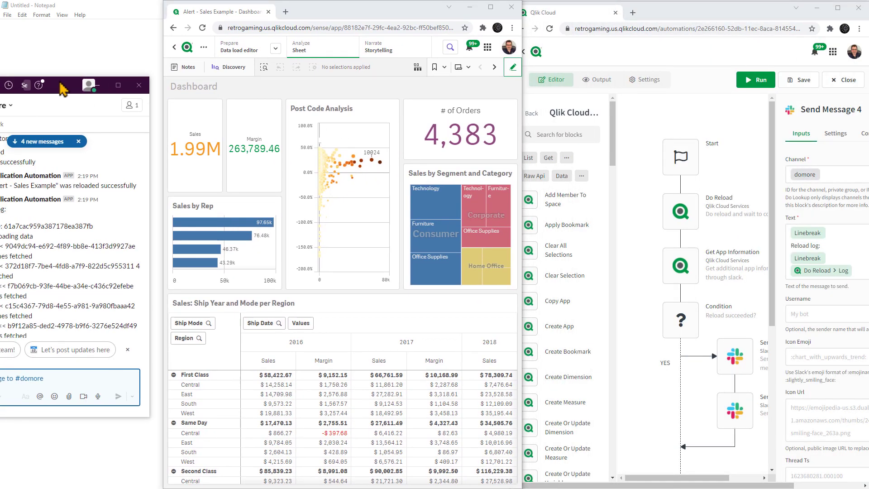
- Arrange the dashboard, Slack #domore and automation windows side by side, with Slack in the middle and the automation window widened
left_click_drag(127, 91, 459, 212)
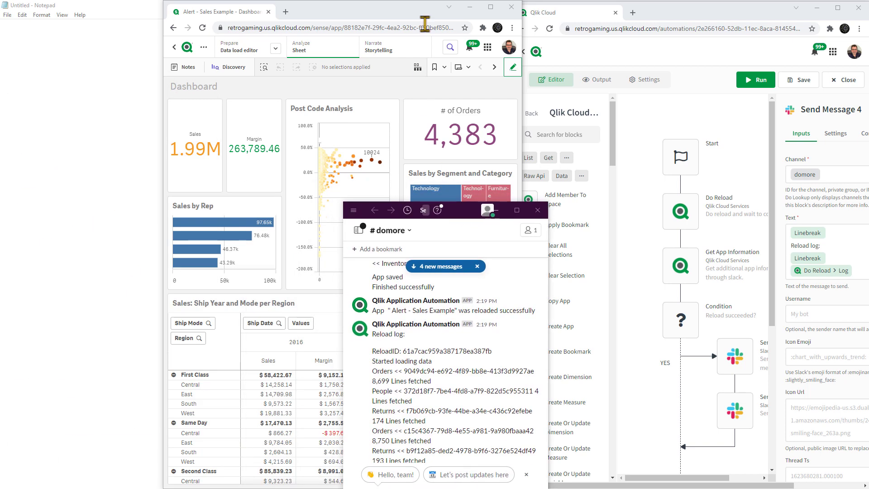
left_click_drag(407, 19, 244, 20)
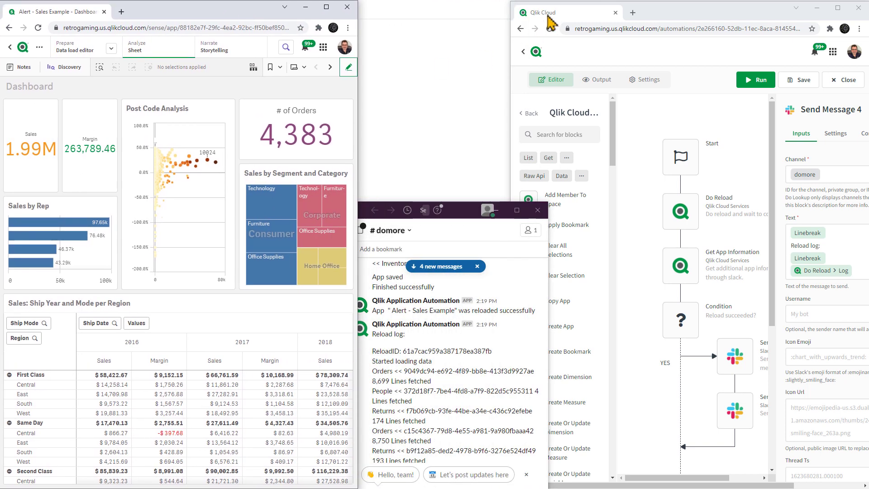
left_click_drag(665, 10, 618, 11)
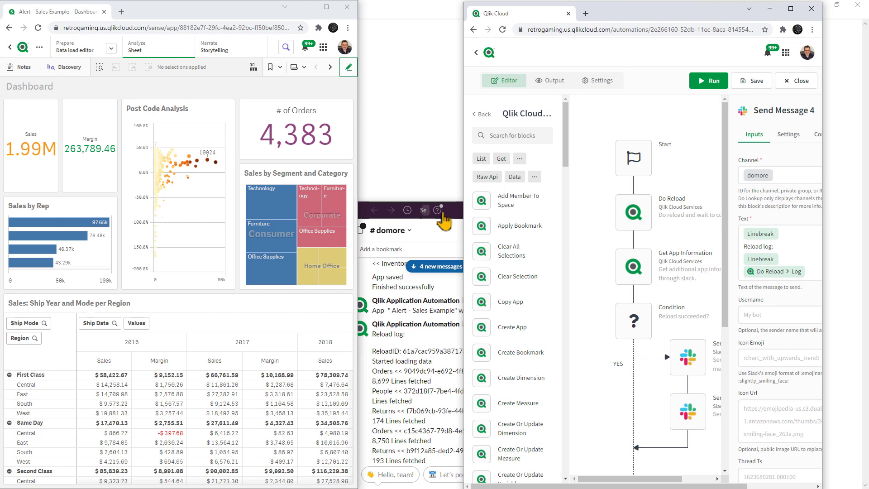
left_click_drag(449, 213, 415, 146)
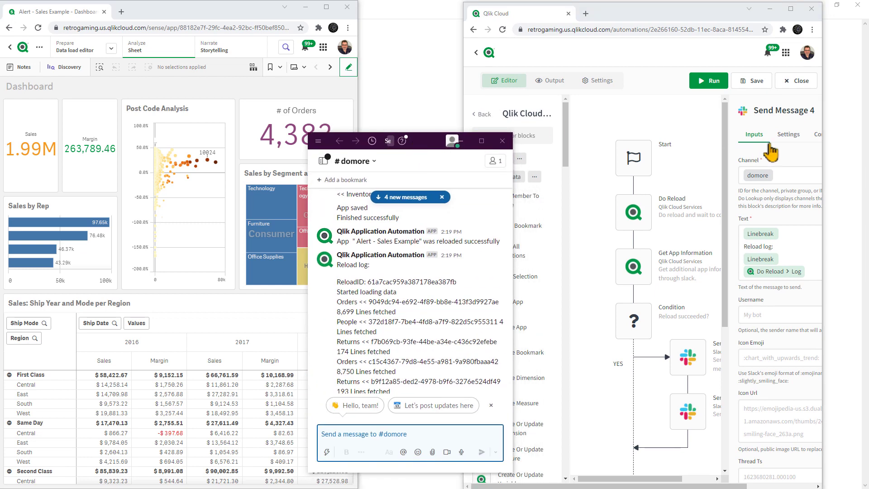
left_click_drag(822, 159, 859, 160)
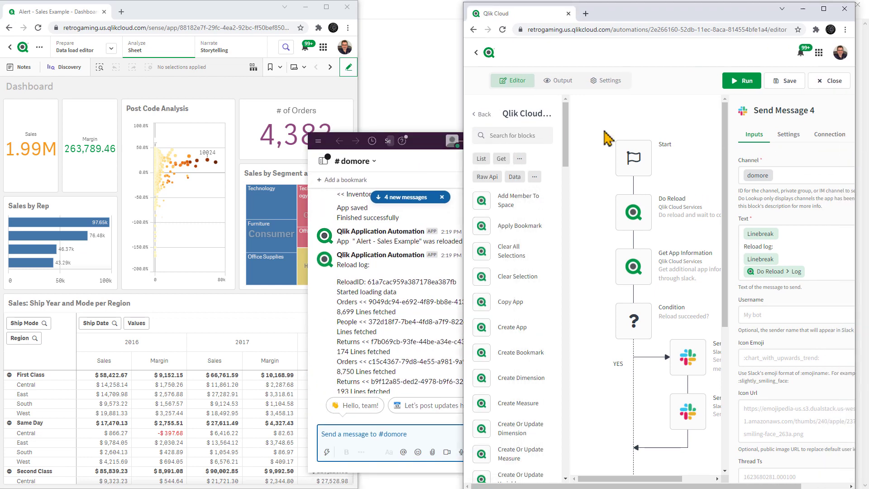
left_click_drag(442, 142, 437, 134)
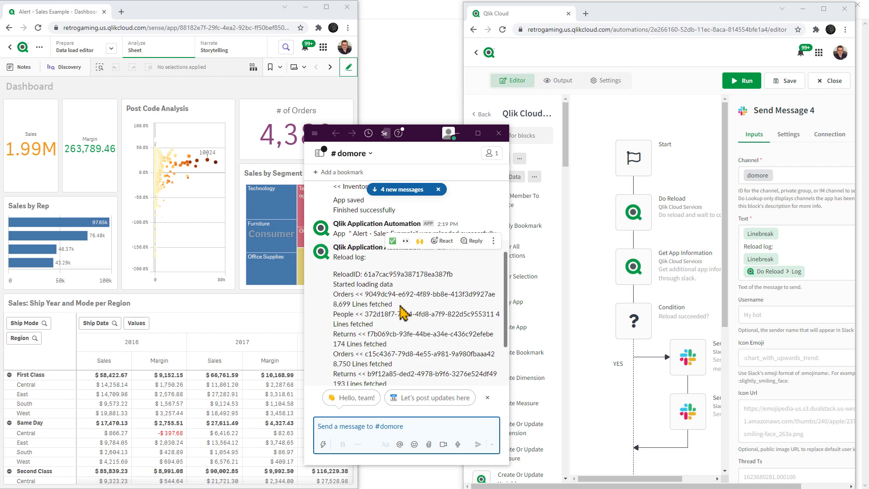
- Run the automation and check the #domore Slack channel for the app's reload message and reload log
left_click(742, 86)
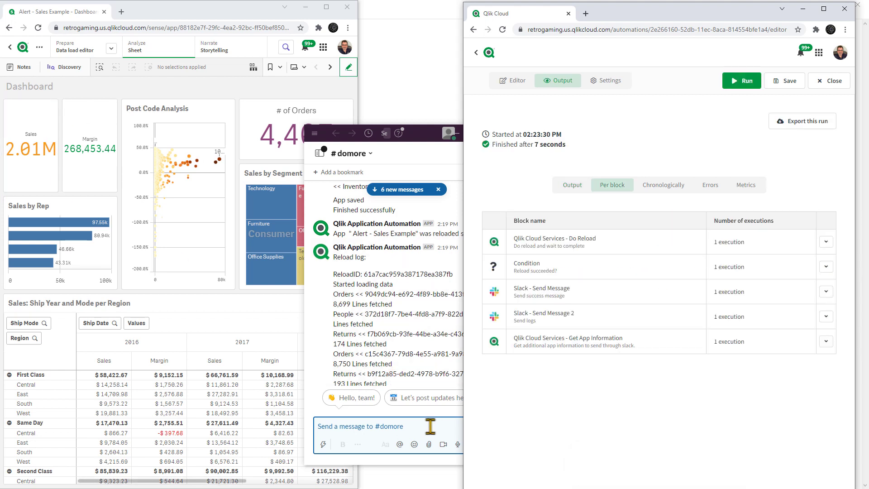
left_click(446, 344)
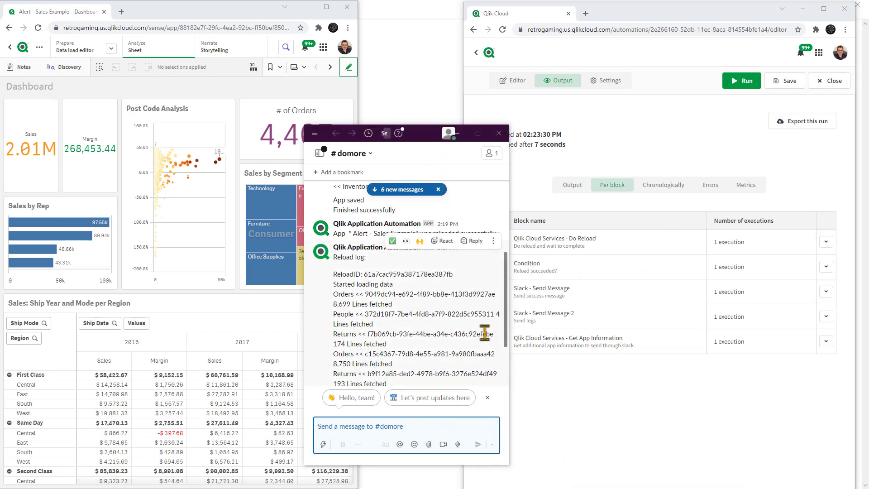
scroll(506, 353, "down", 10)
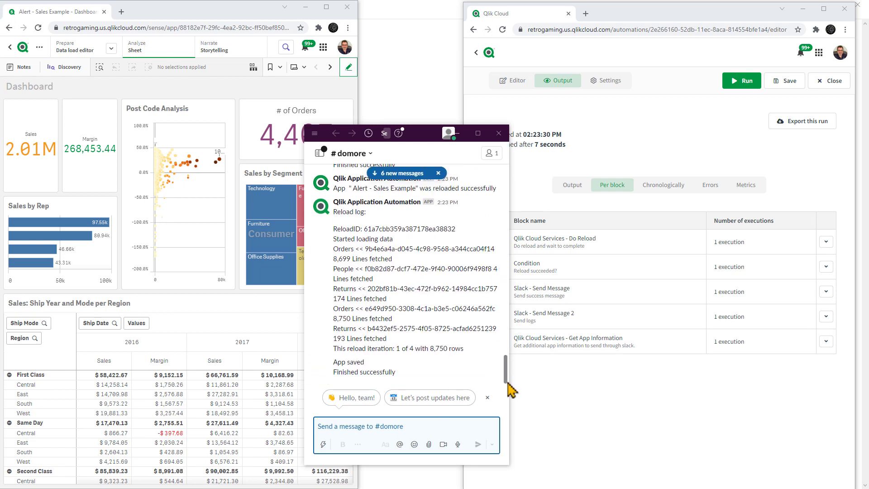
scroll(452, 290, "up", 2)
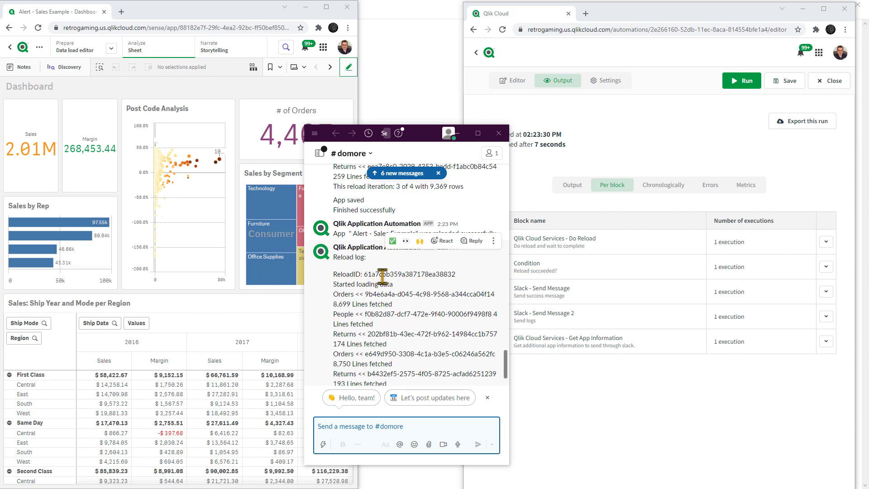
scroll(407, 281, "up", 2)
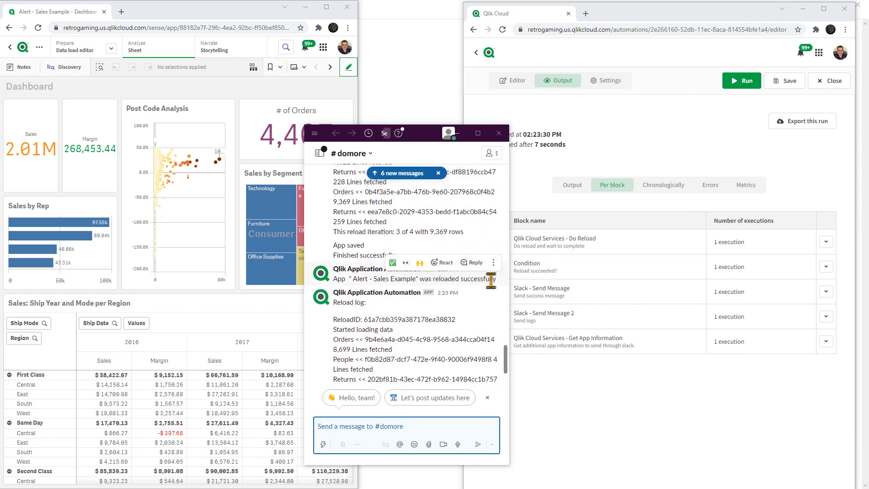
scroll(383, 318, "down", 2)
scroll(383, 318, "down", 2)
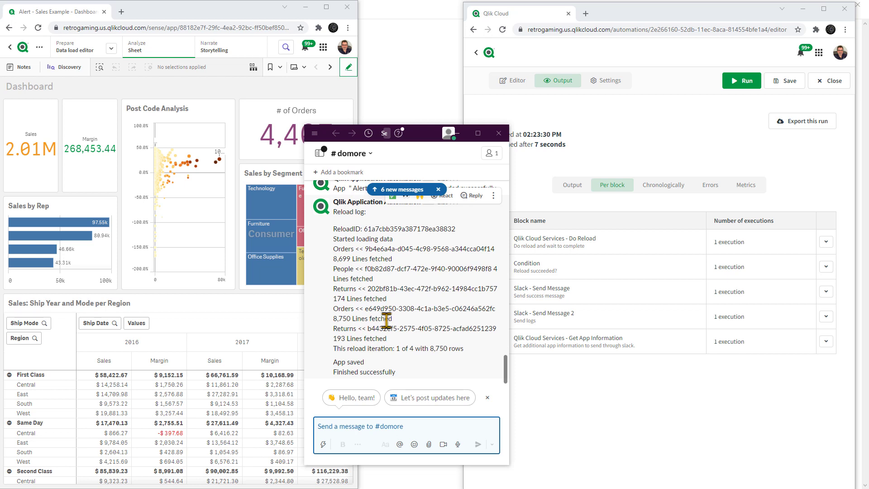
scroll(388, 320, "up", 5)
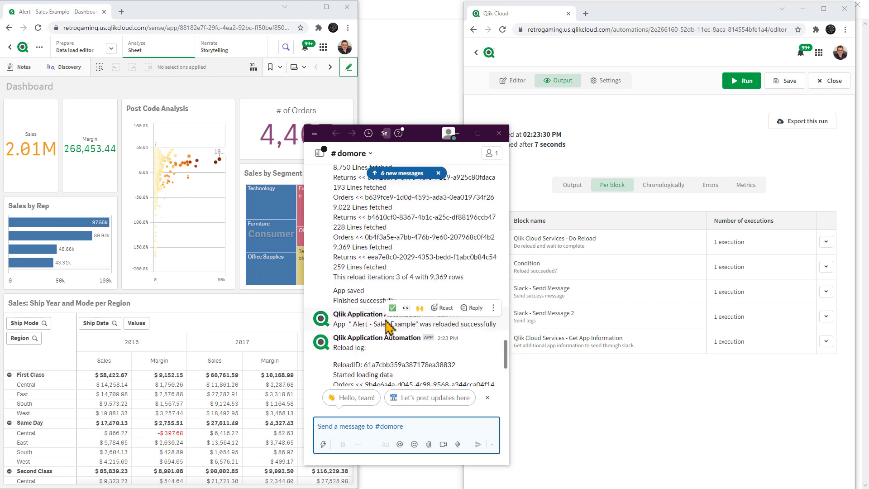